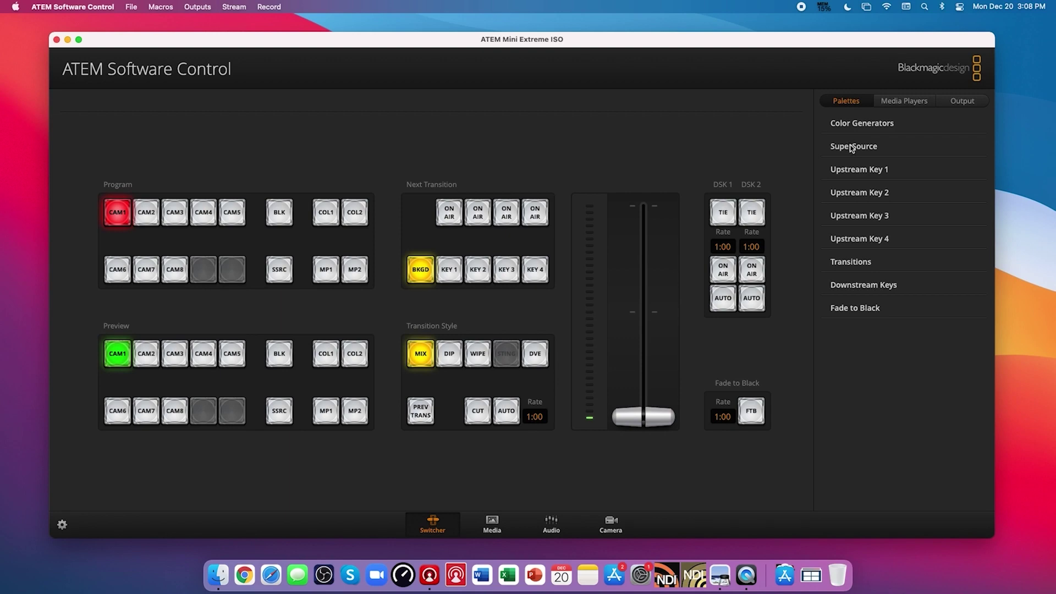
Step: Expand the SuperSource palette down to Box Control and open the list of boxes
click(851, 147)
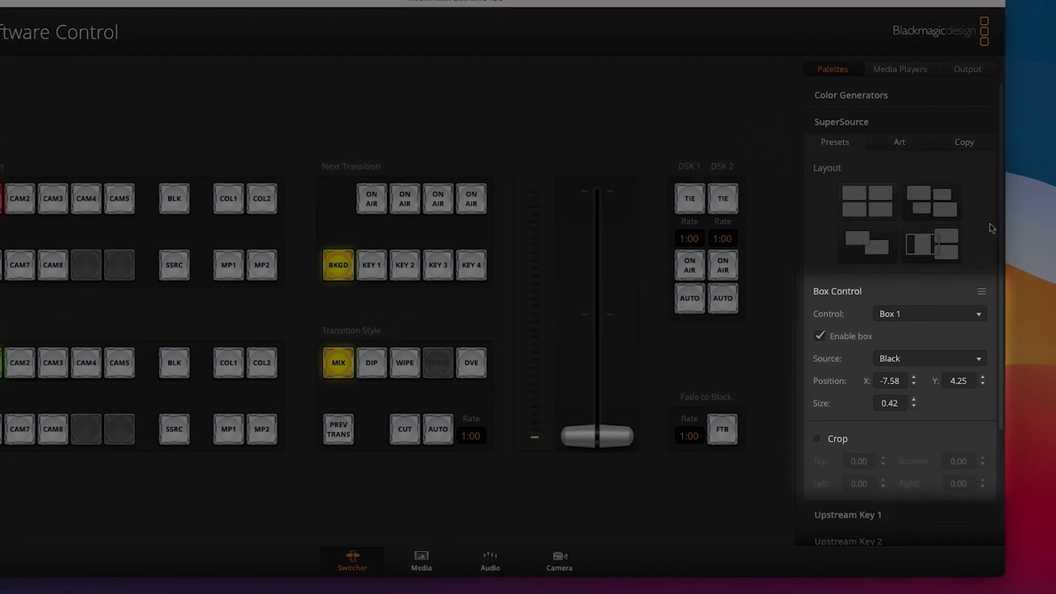
drag(1032, 211, 1030, 254)
click(956, 242)
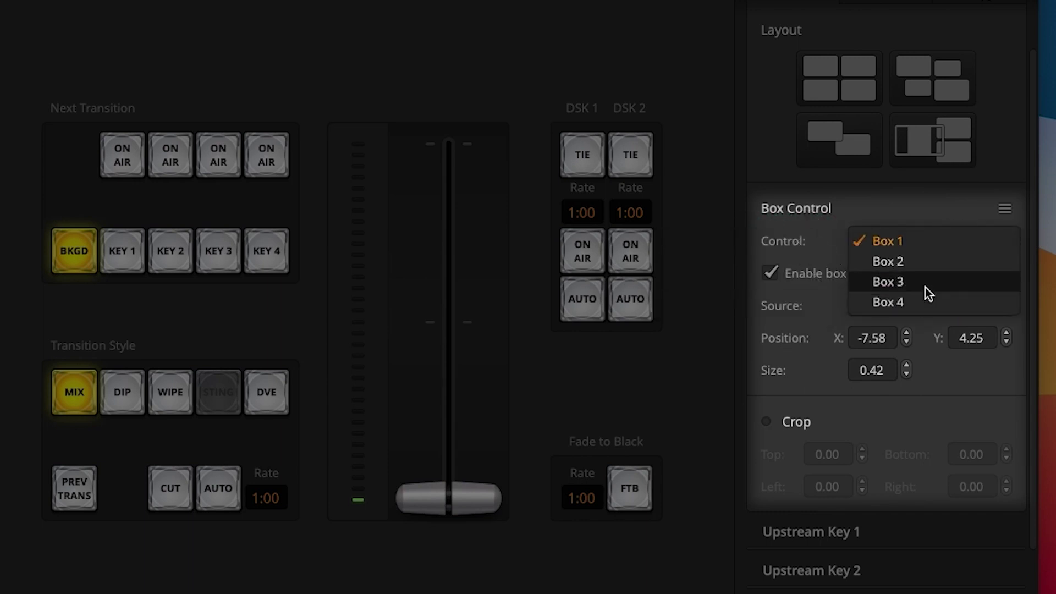
Step: Feed Camera 1 into enabled Box 1, then select Box 2 for configuration
click(925, 245)
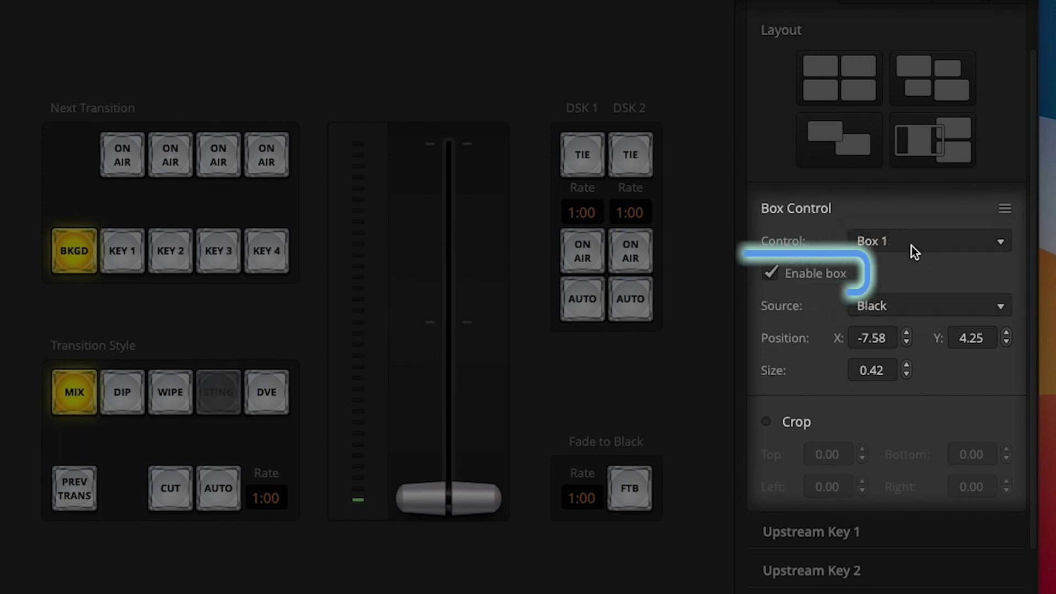
click(770, 271)
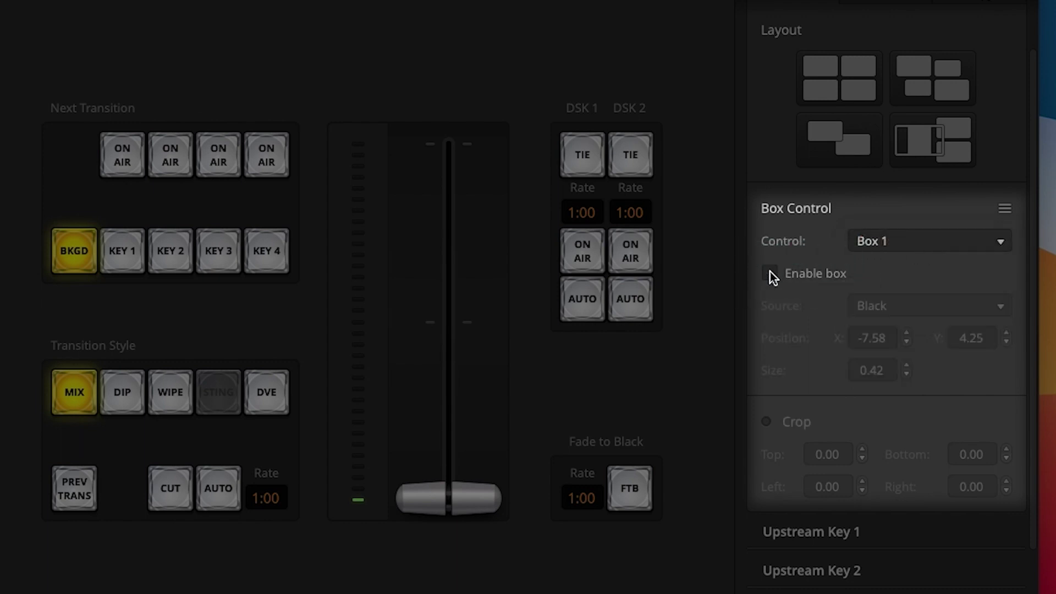
click(770, 272)
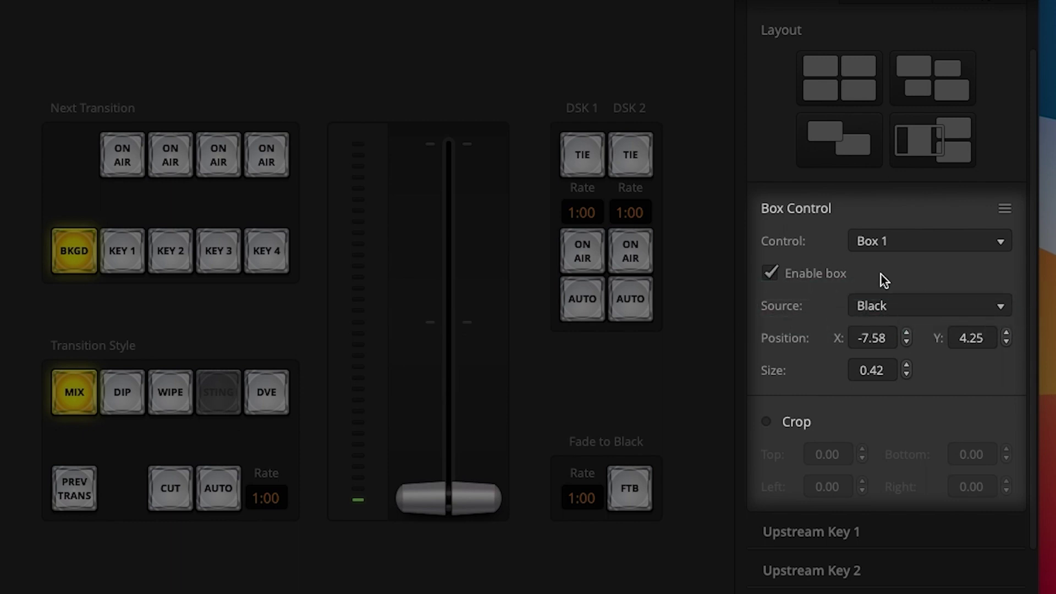
click(893, 302)
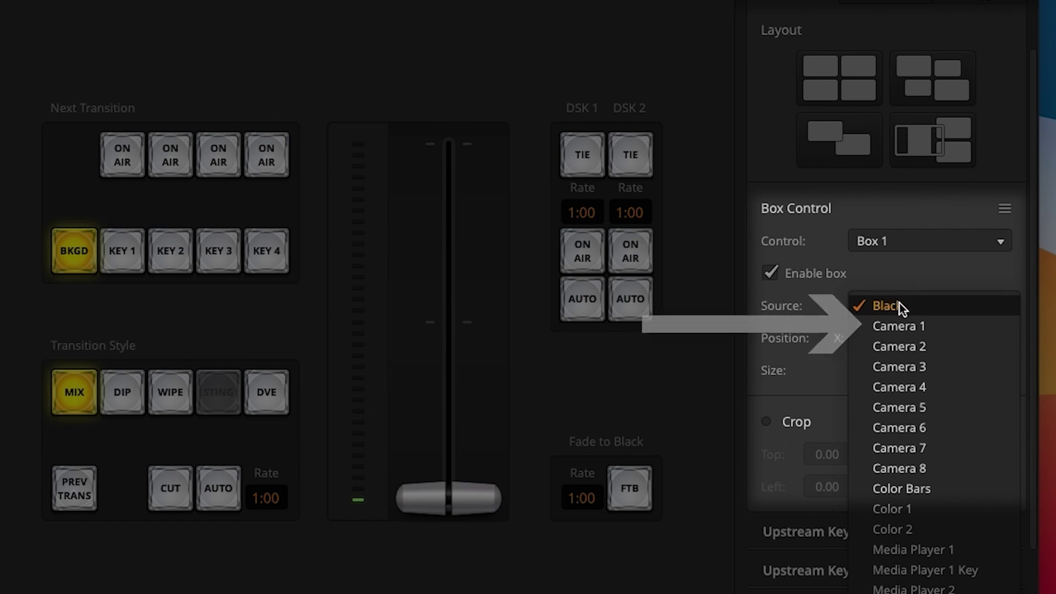
click(906, 325)
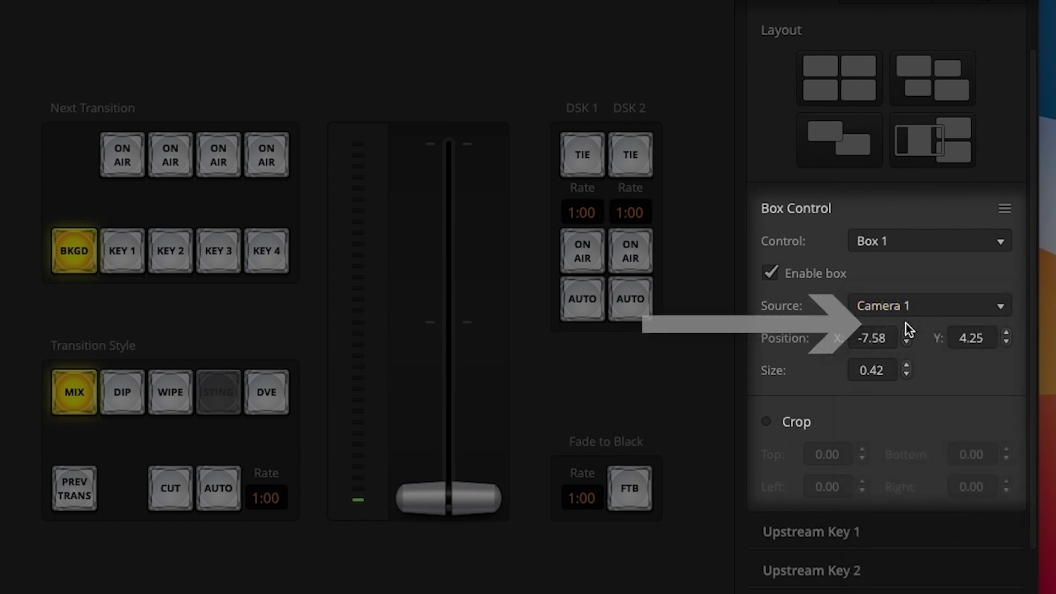
click(892, 243)
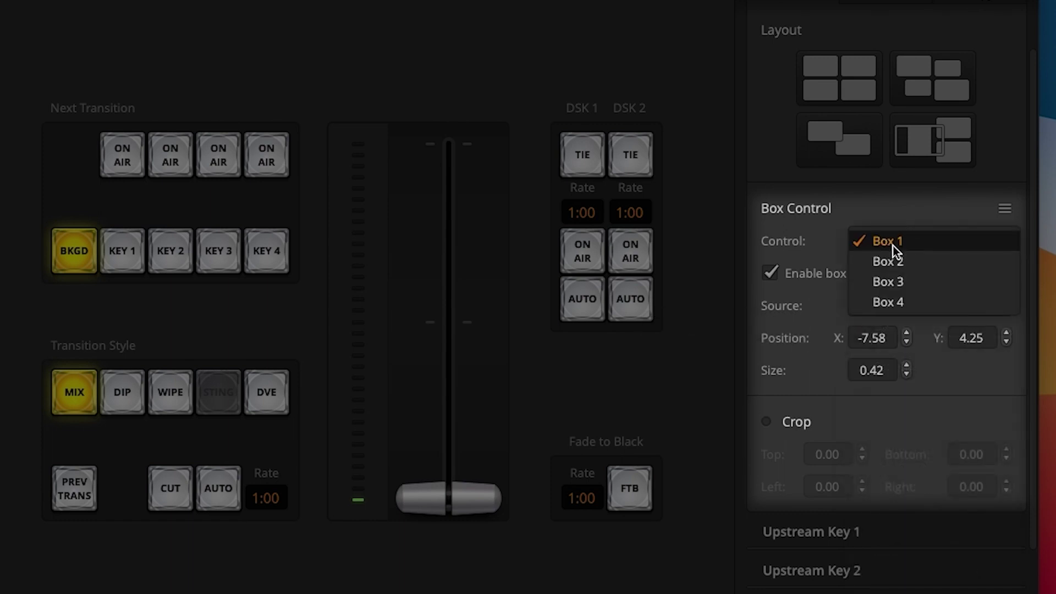
click(902, 261)
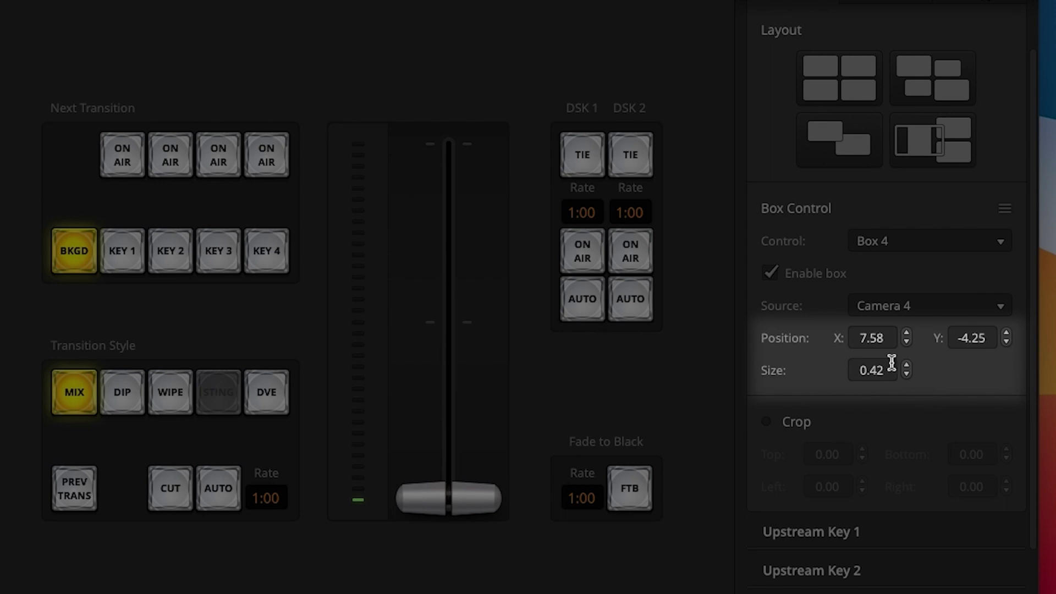
Step: Nudge Box 4 left and set its X position to 4.0
mouse_move(837, 339)
mouse_down()
mouse_move(797, 337)
mouse_move(851, 331)
mouse_up()
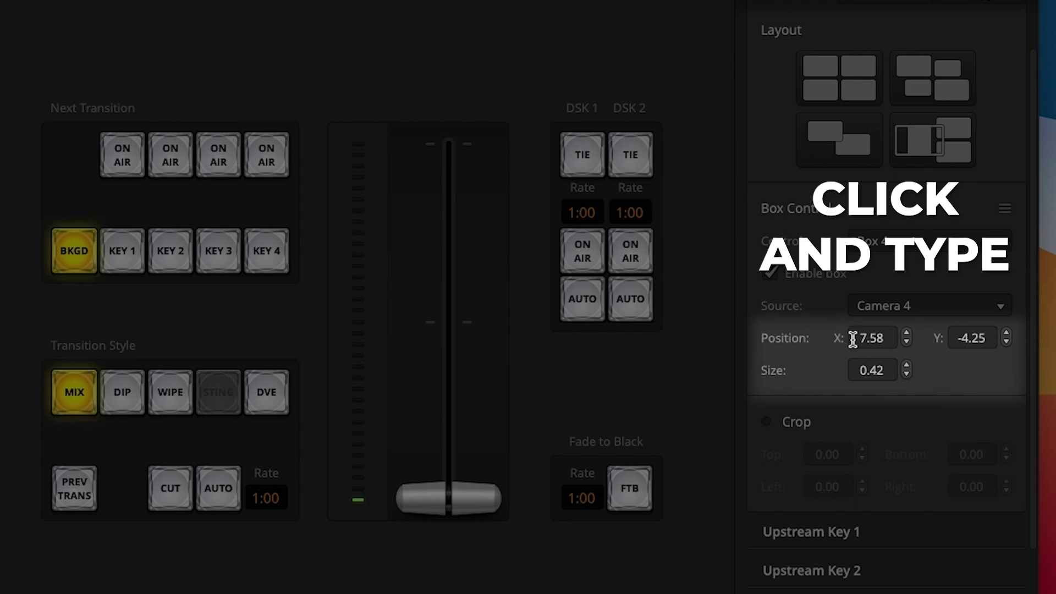
text(4.0)
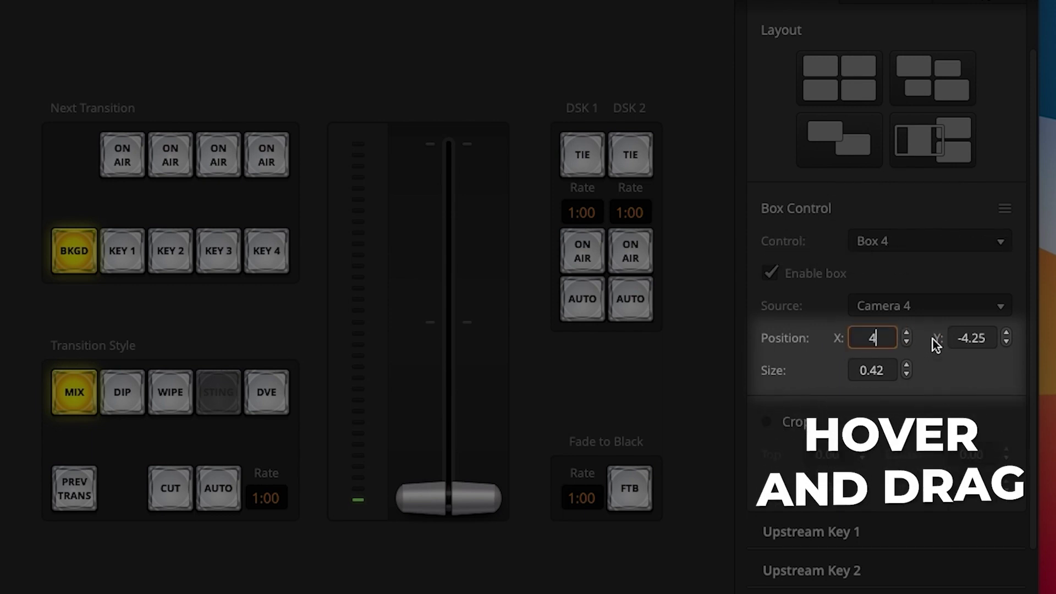
key(Return)
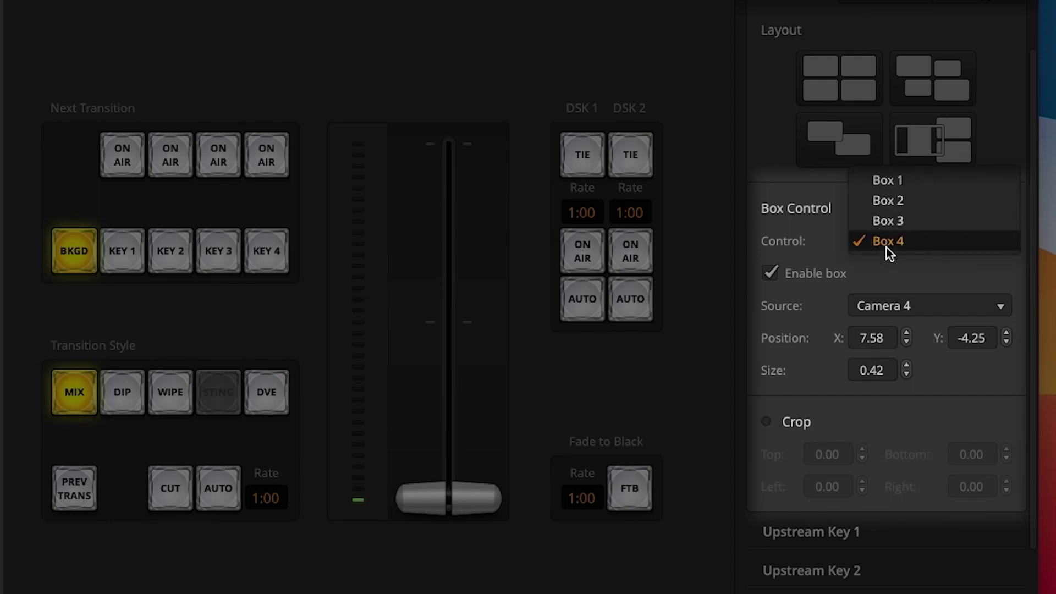
Step: Turn on cropping for Box 1 with the left crop set to 0
click(896, 180)
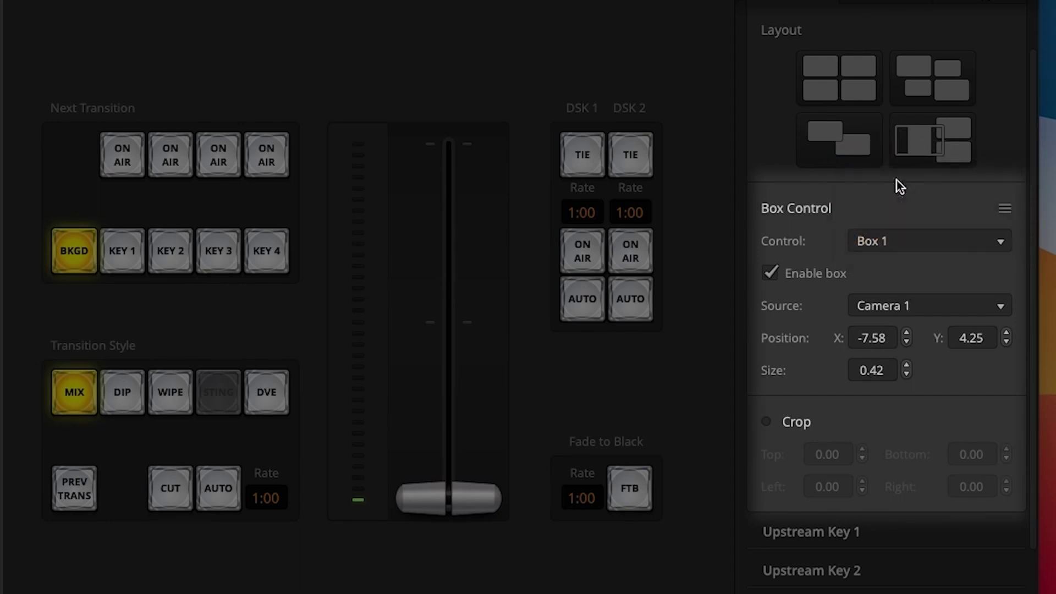
click(767, 424)
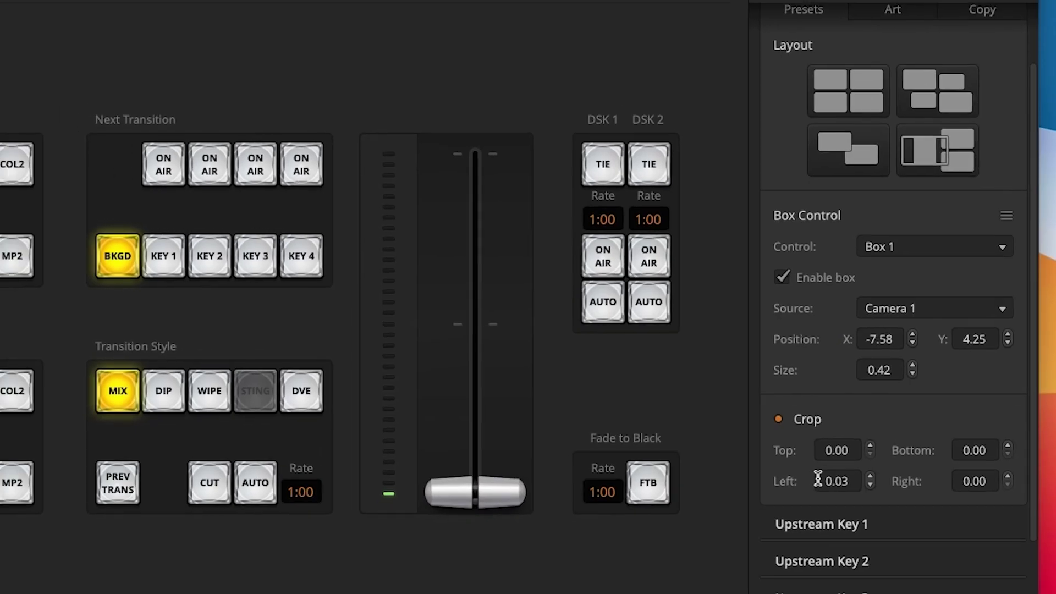
text(0)
key(Return)
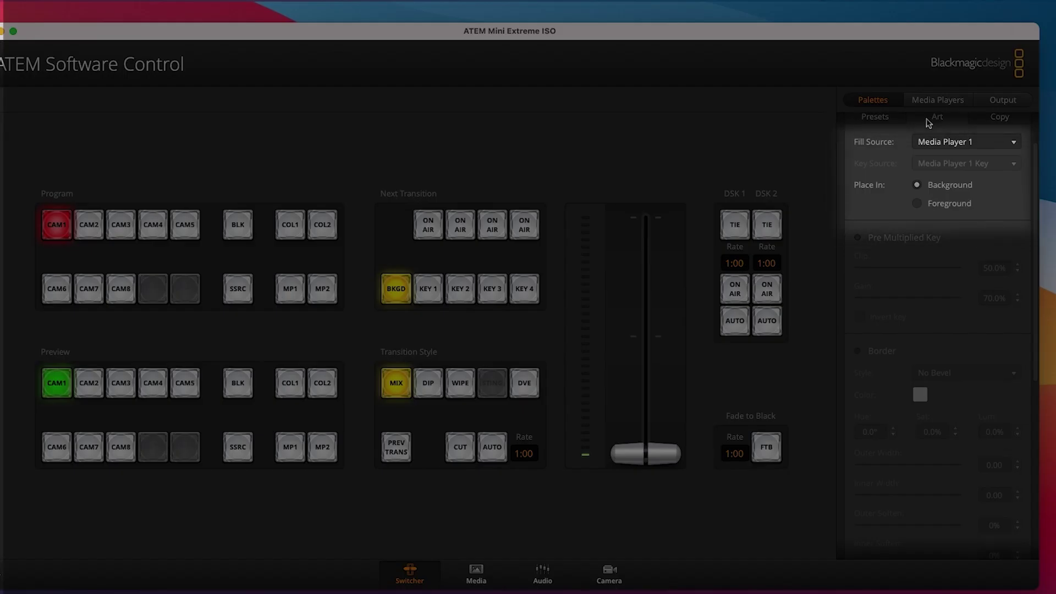
Step: Keep Media Player 1 as art fill and load ABSTRACT_BACKGROUND_01 from Downloads into still 1
click(935, 142)
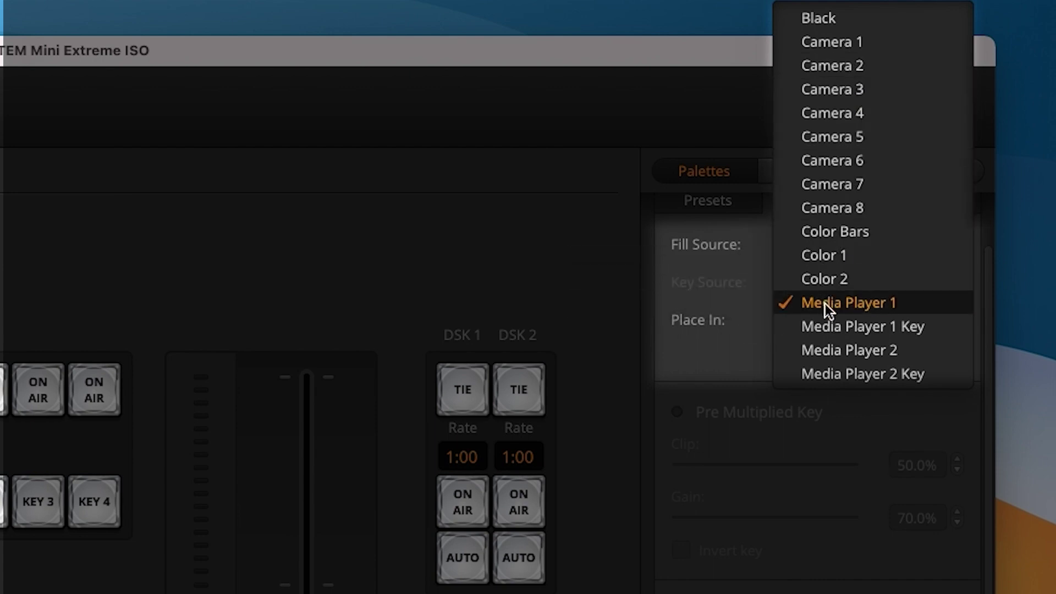
click(704, 349)
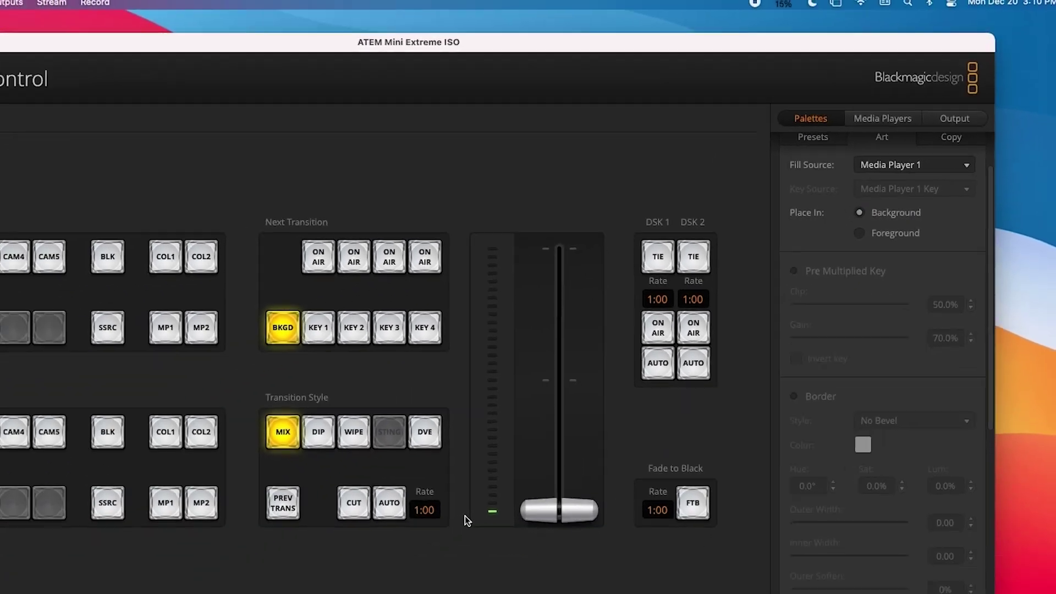
click(495, 524)
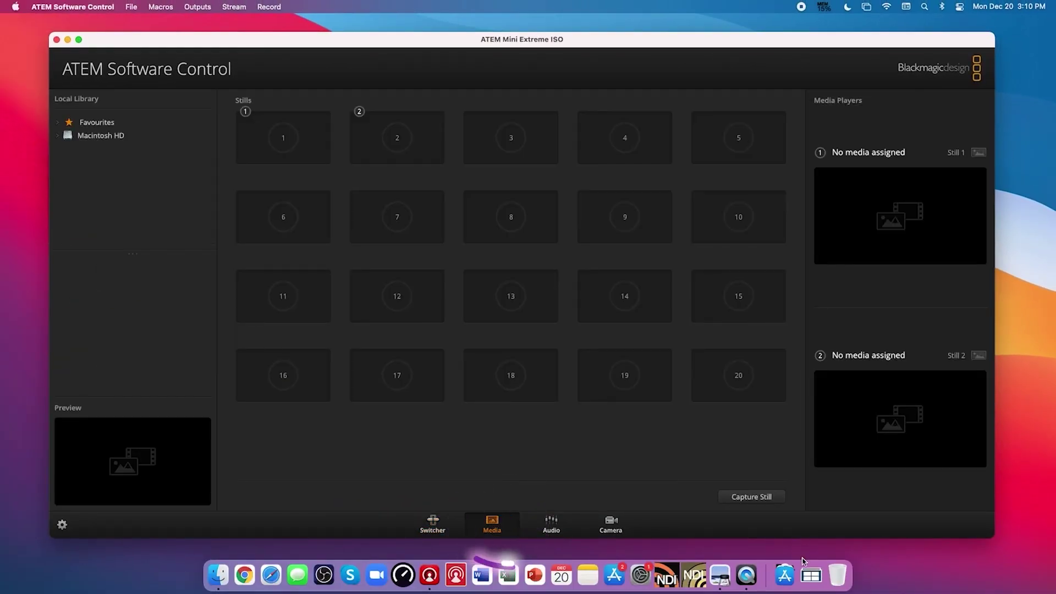
click(811, 575)
drag(836, 459, 307, 147)
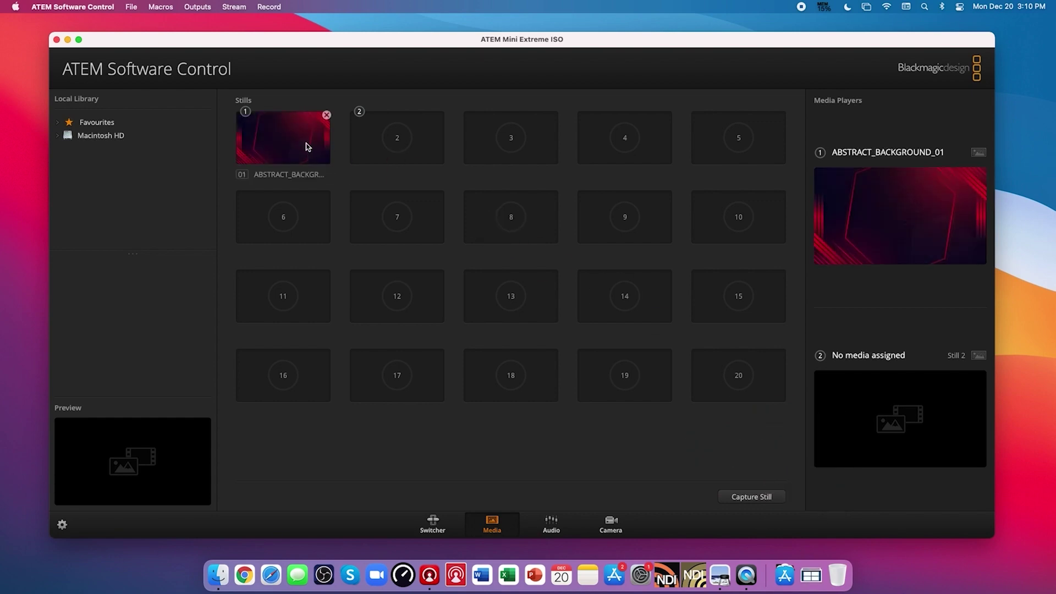
click(428, 528)
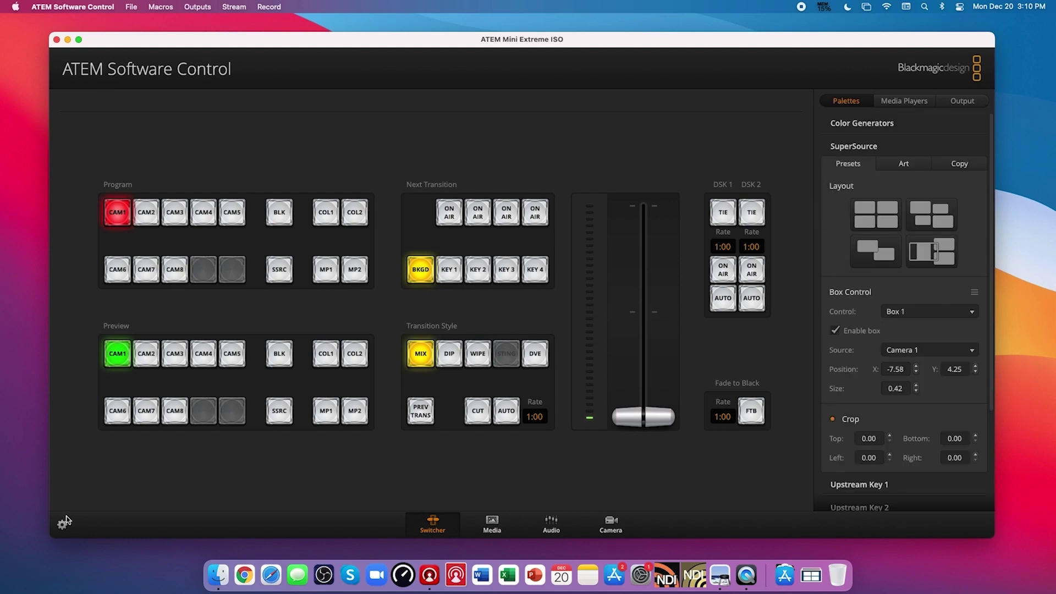
click(62, 524)
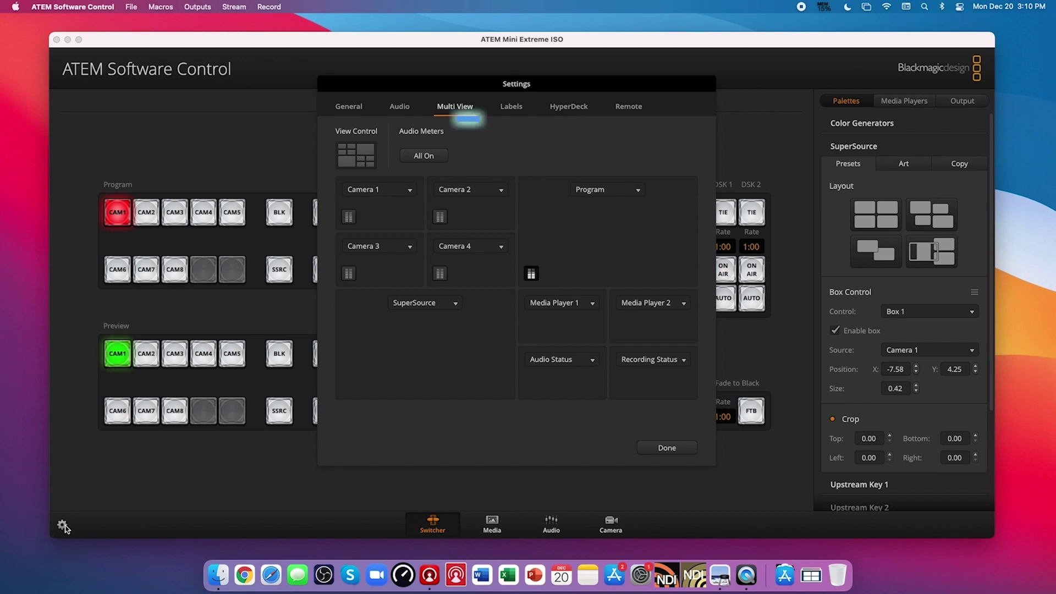
click(437, 302)
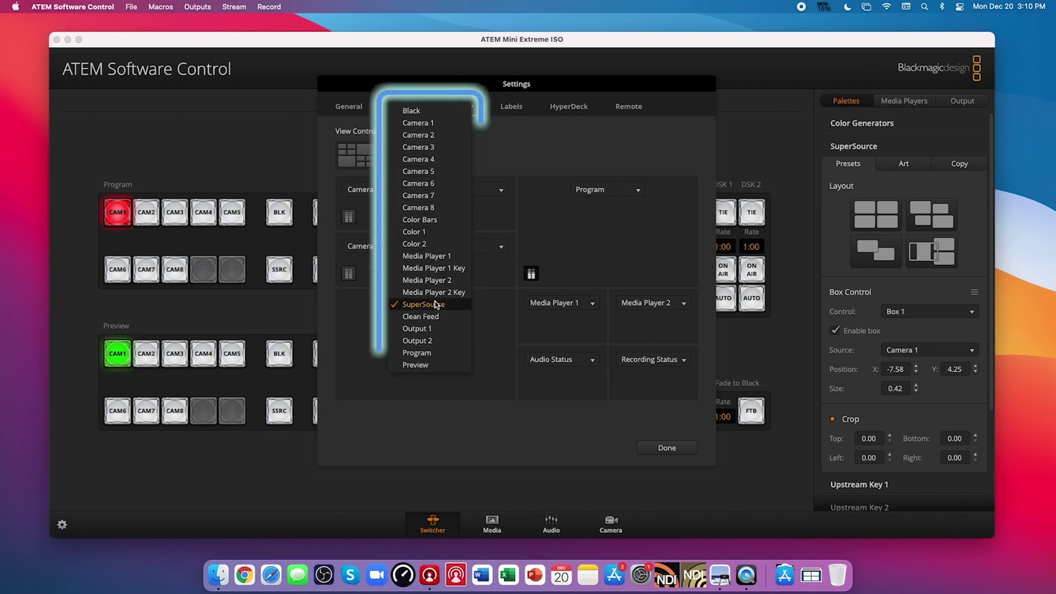
click(435, 304)
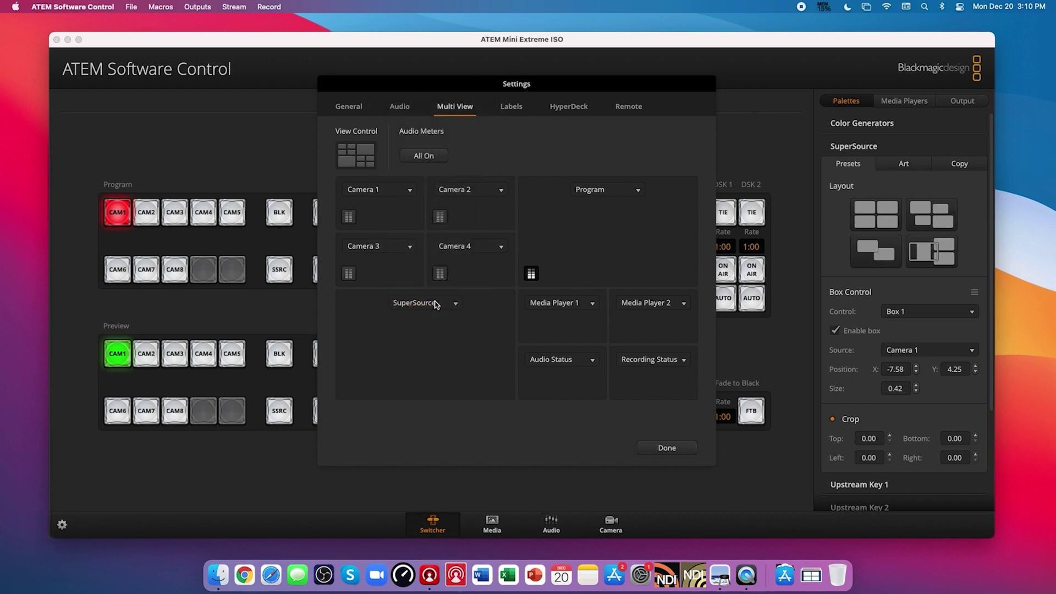
click(665, 449)
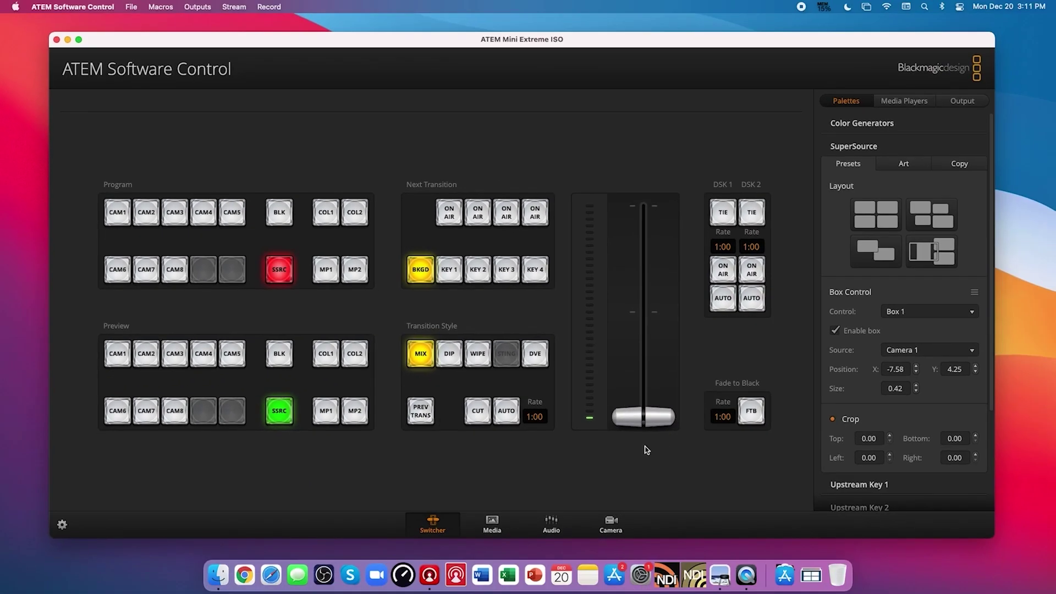
Step: Load the 4-box image into still slot 2 of the media pool
click(498, 527)
drag(628, 326, 915, 209)
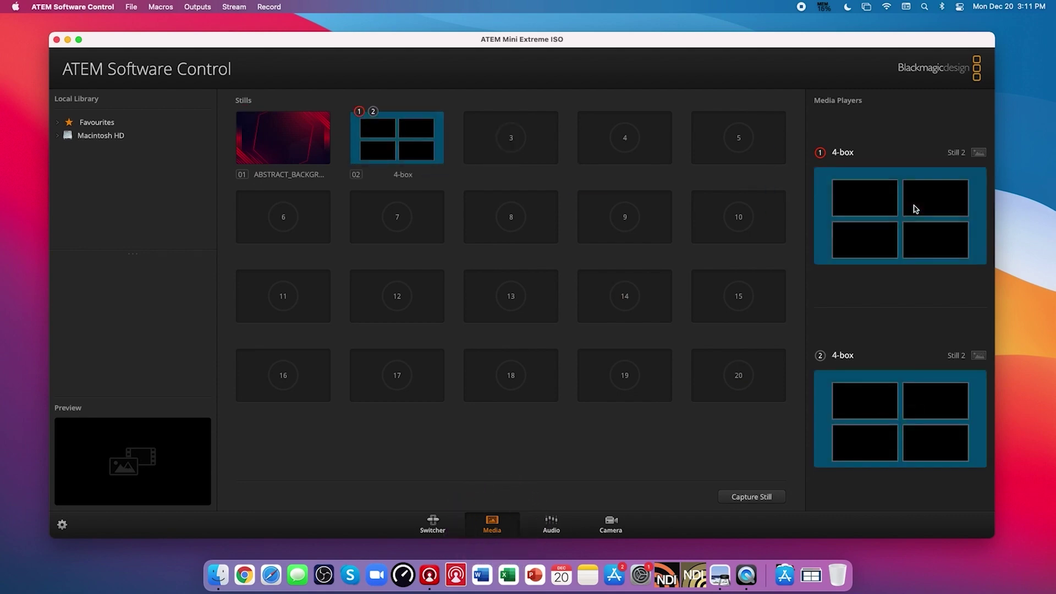
Step: Place the SuperSource art in the foreground, in front of the boxes
click(432, 524)
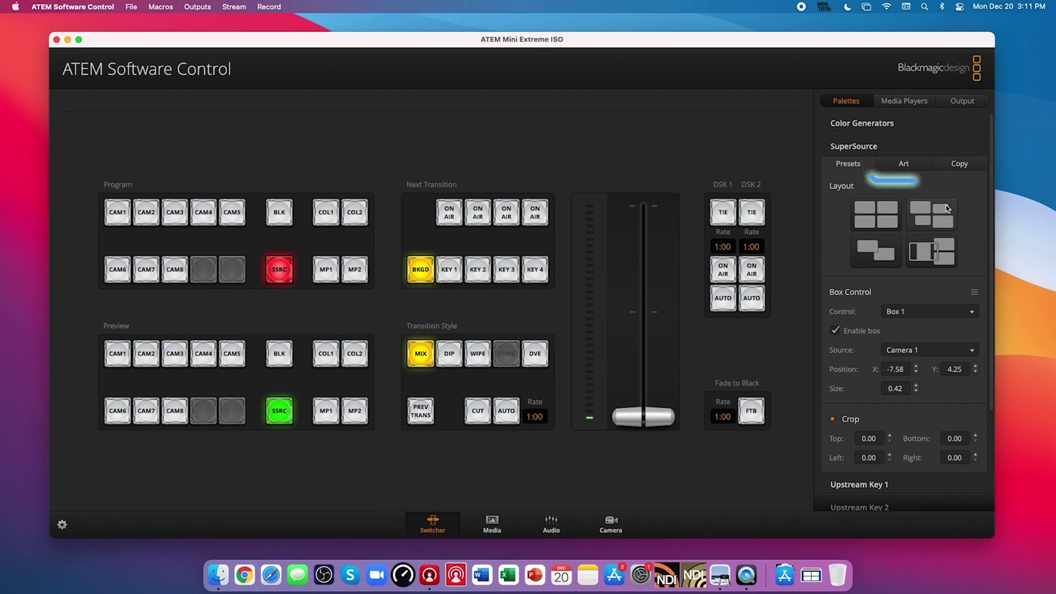
click(917, 169)
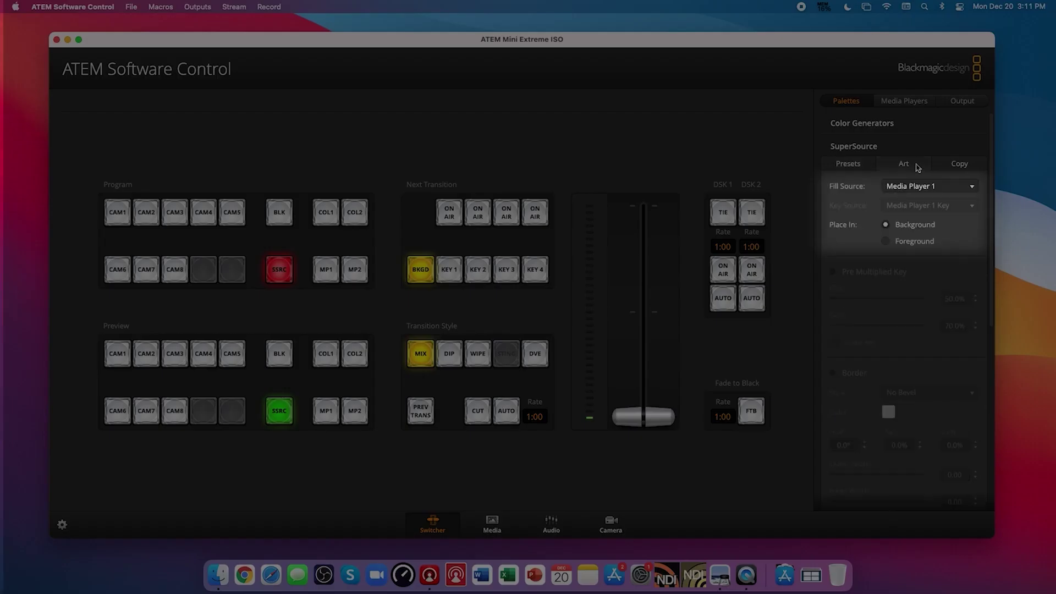
click(886, 242)
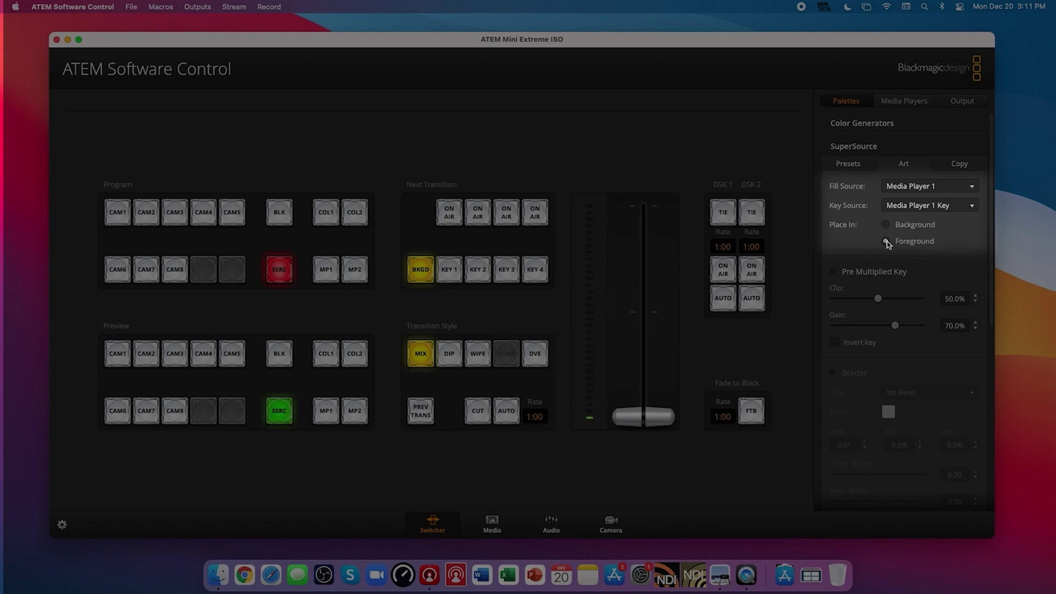